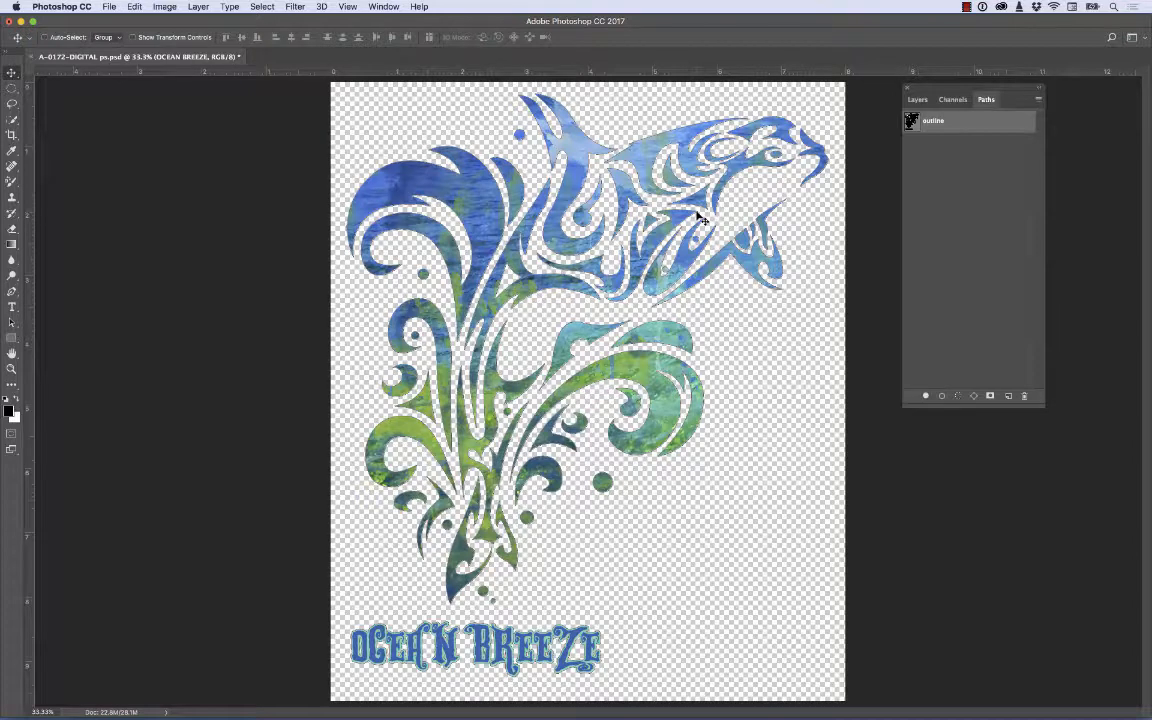
- Open the Photoshop Print Settings dialog for the Ocean Breeze design via File > Print
left_click(109, 6)
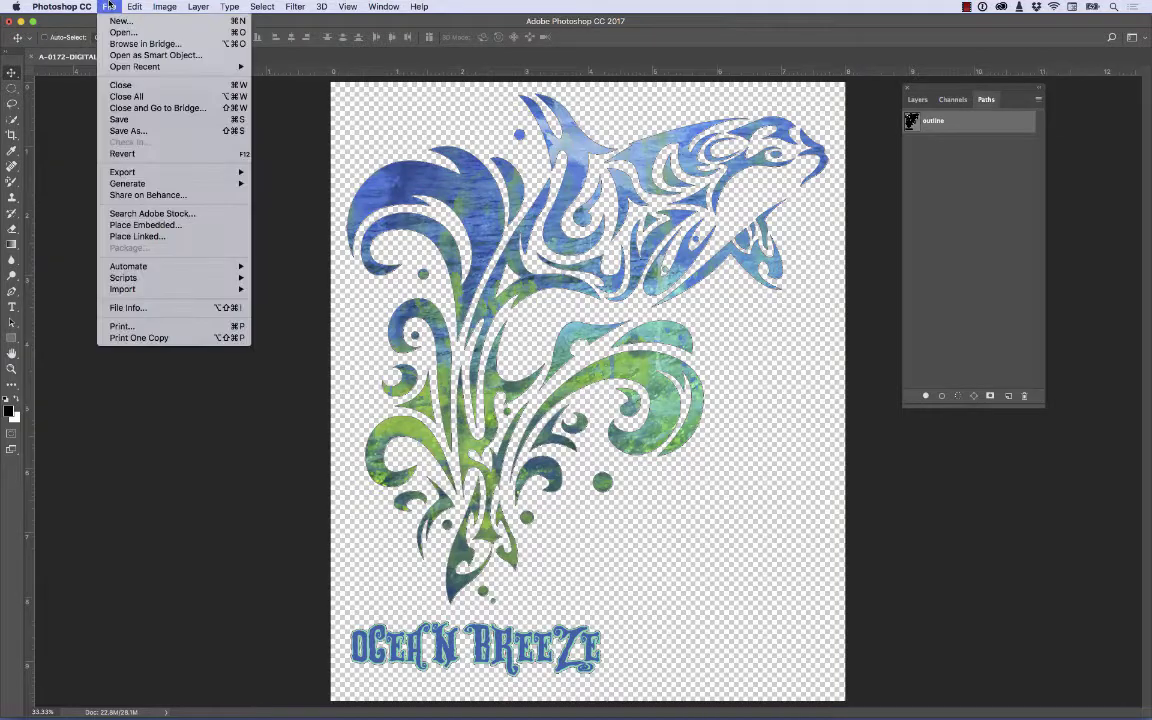
left_click(122, 326)
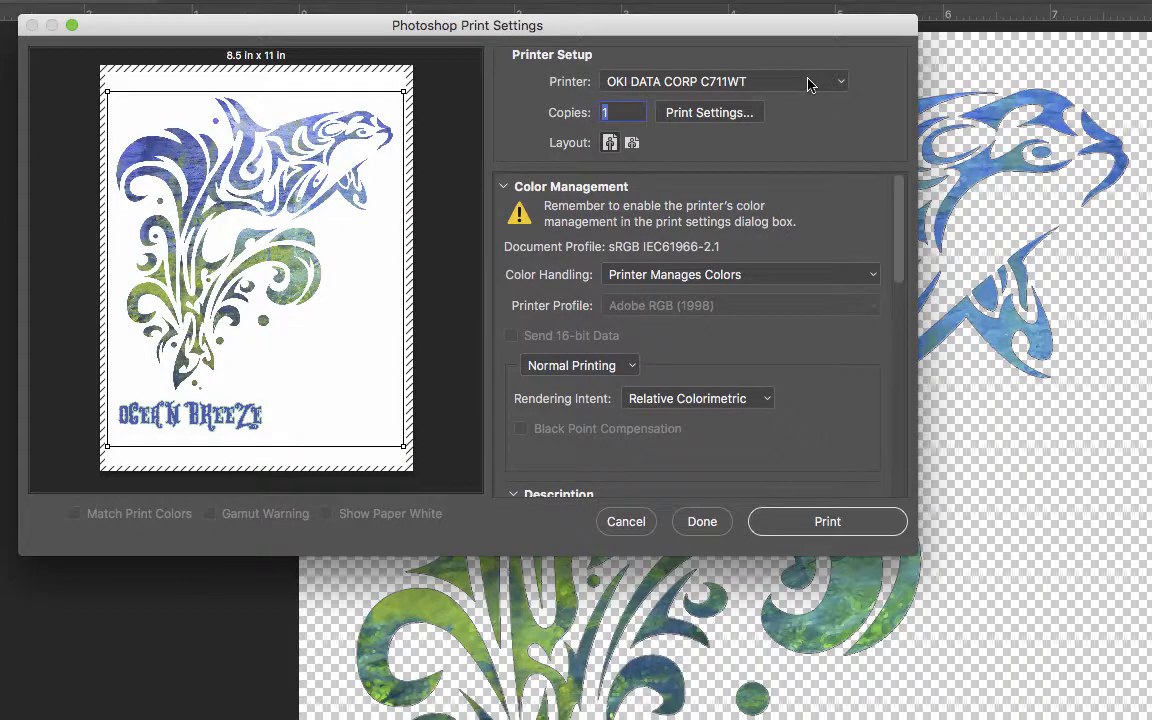
- In the OKI printer's Printer Features panel, keep Mirror Print on and Quality at Normal (600x600)
left_click(716, 117)
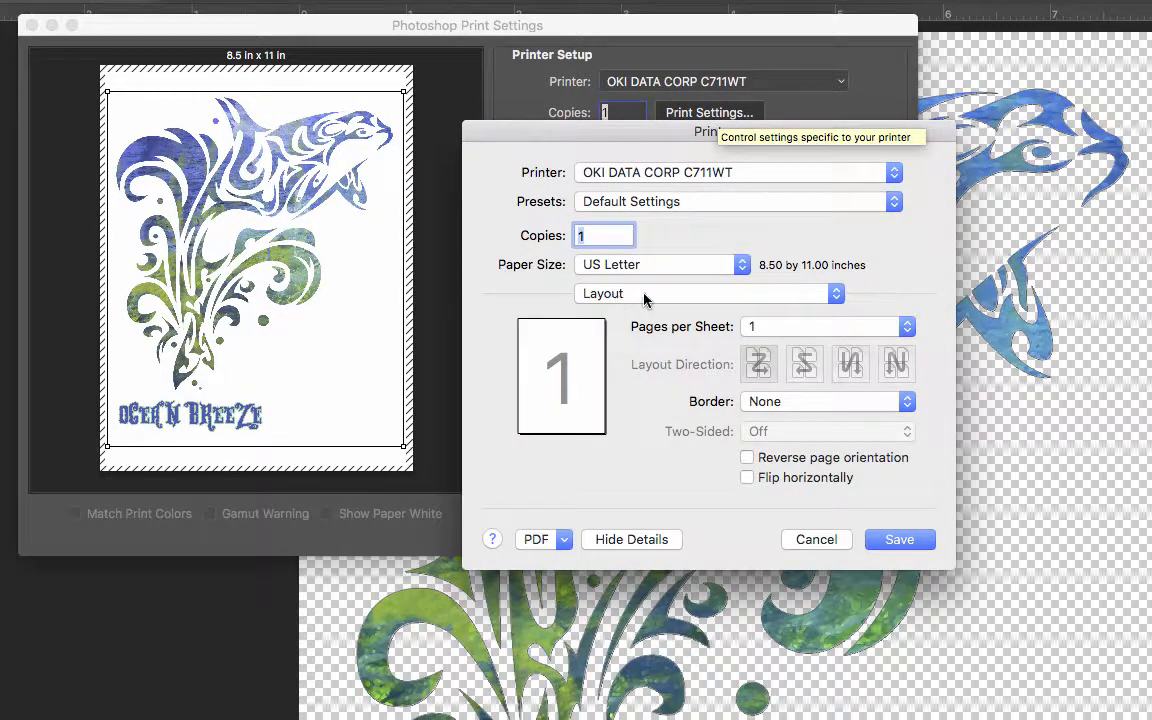
left_click(830, 297)
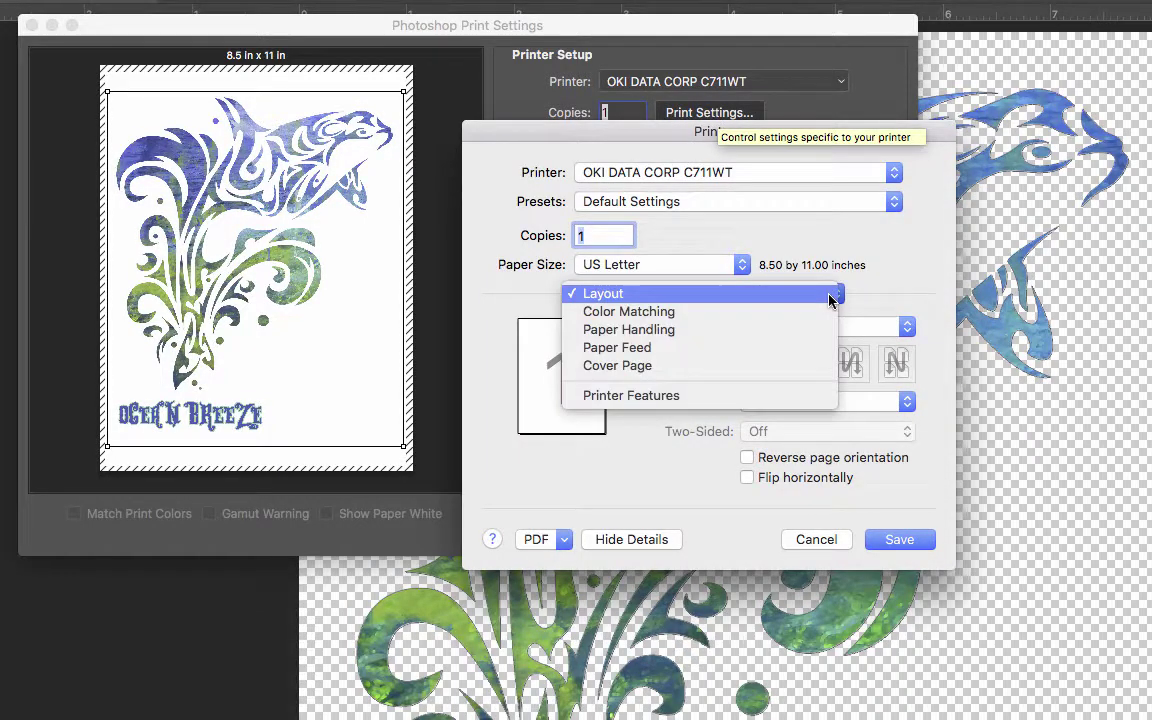
left_click(685, 401)
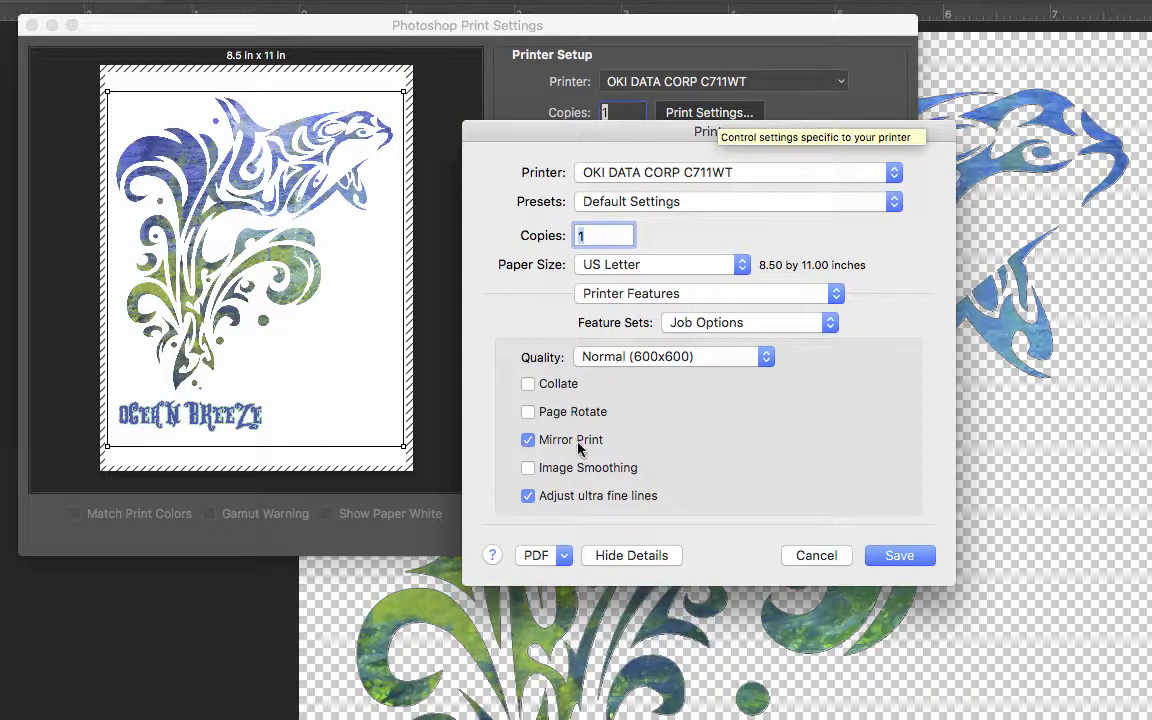
left_click(765, 357)
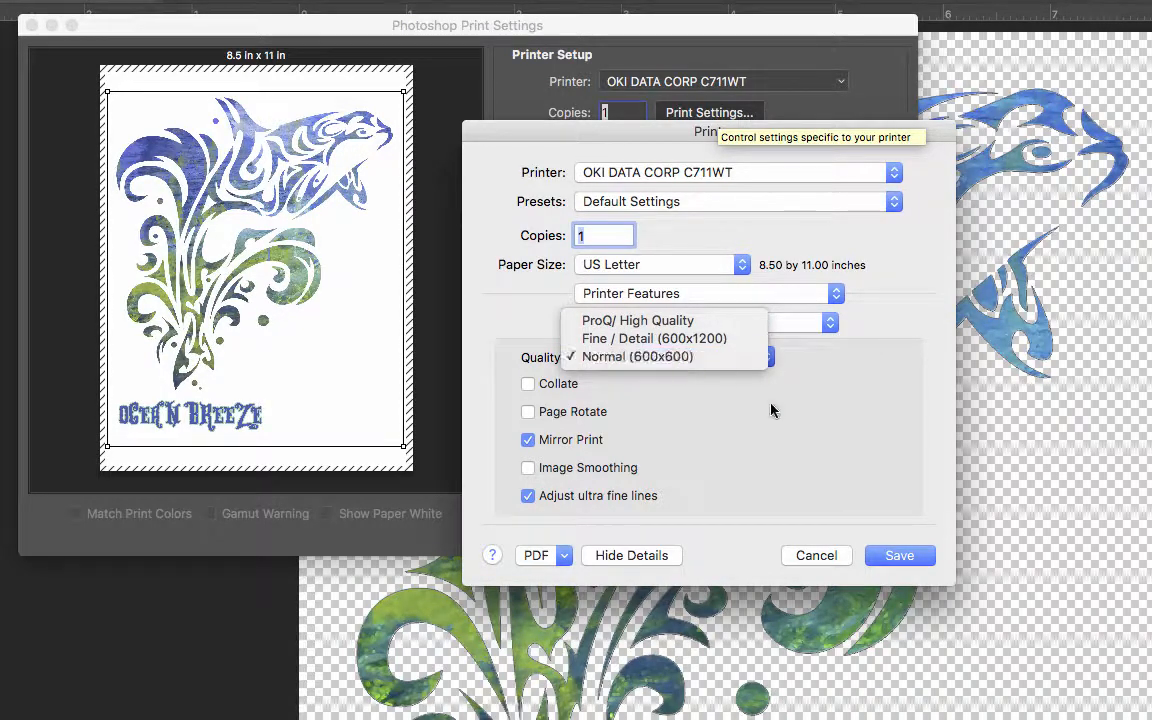
left_click(814, 388)
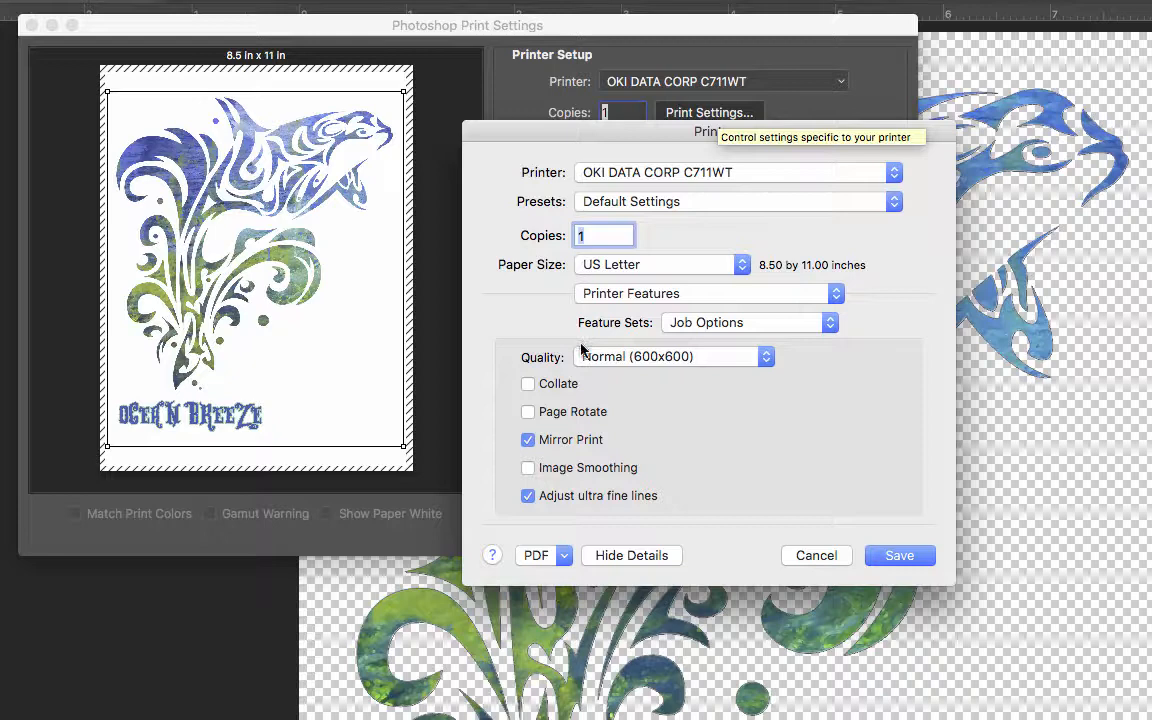
- Review the Color Options feature set, keeping White On print mode and Color Print colour mode
left_click(830, 322)
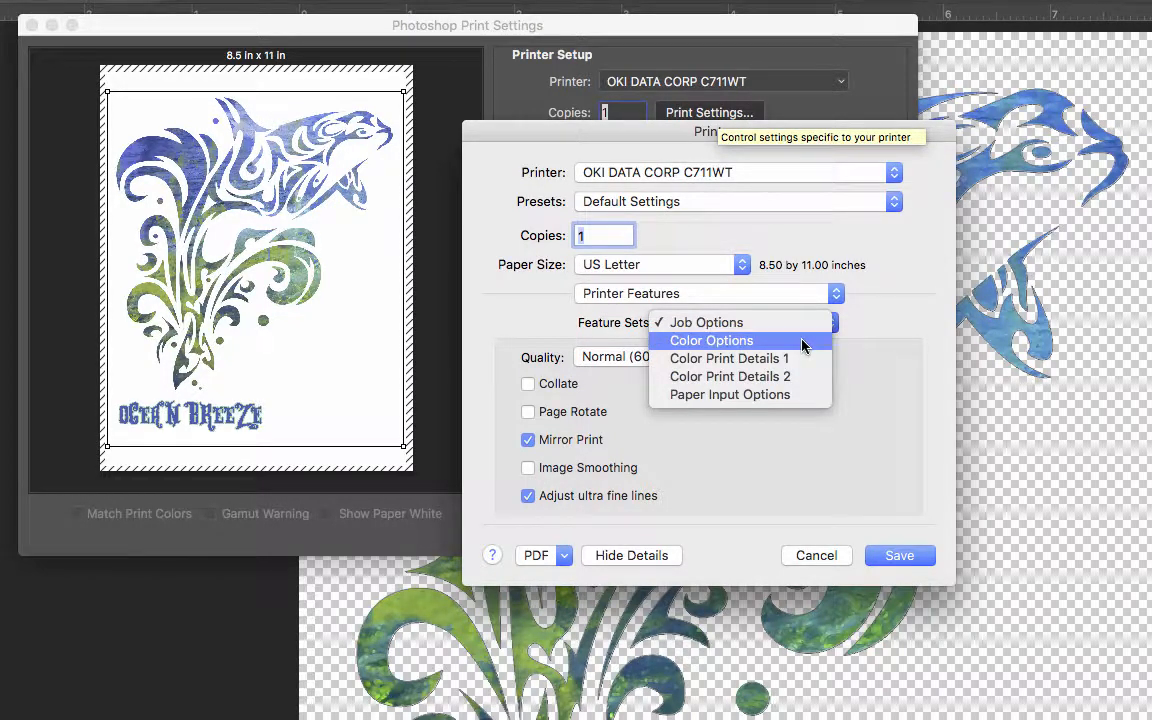
left_click(803, 345)
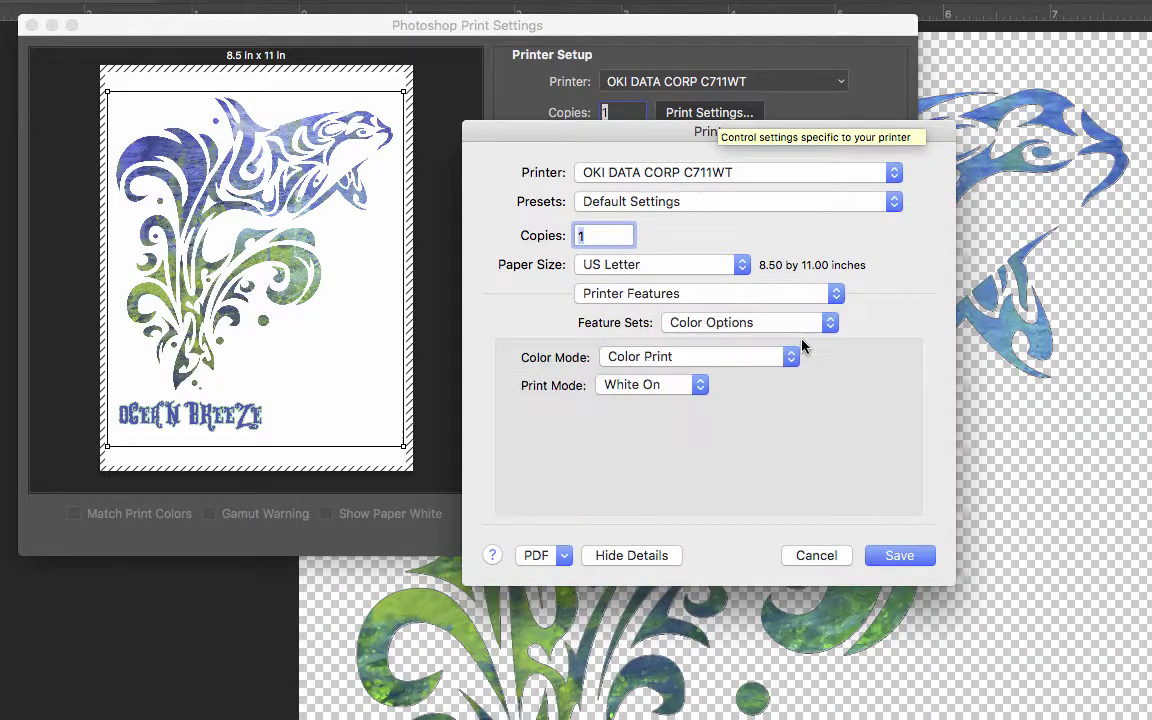
left_click(700, 385)
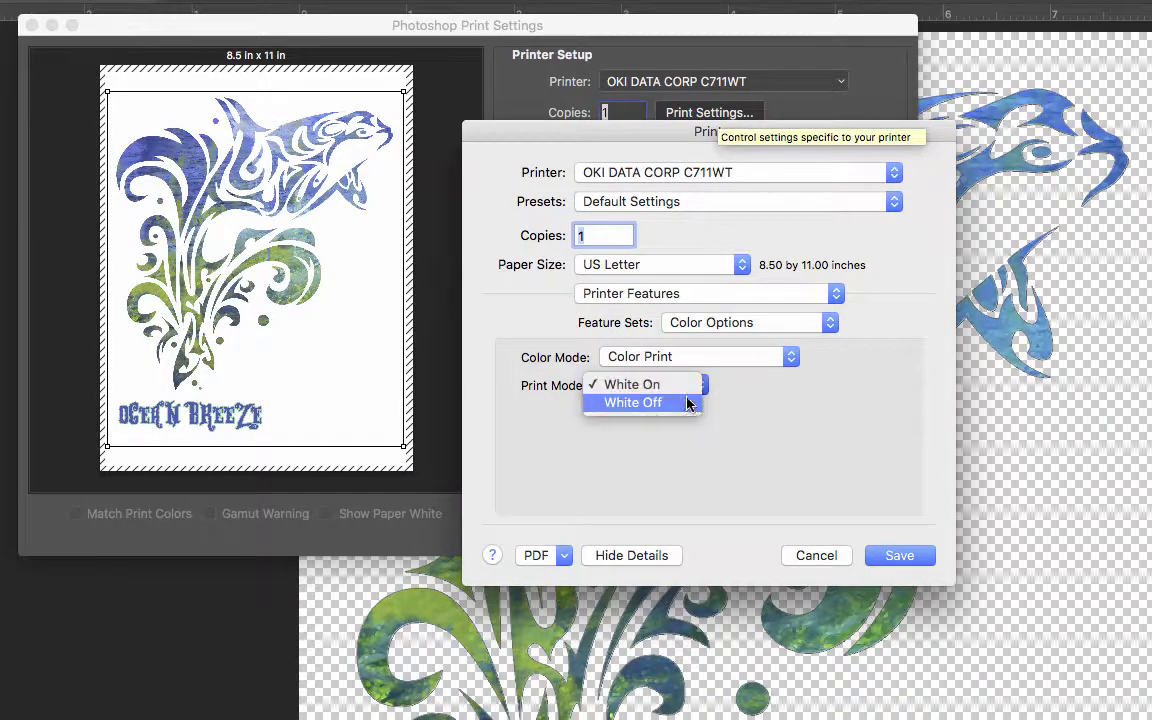
left_click(790, 357)
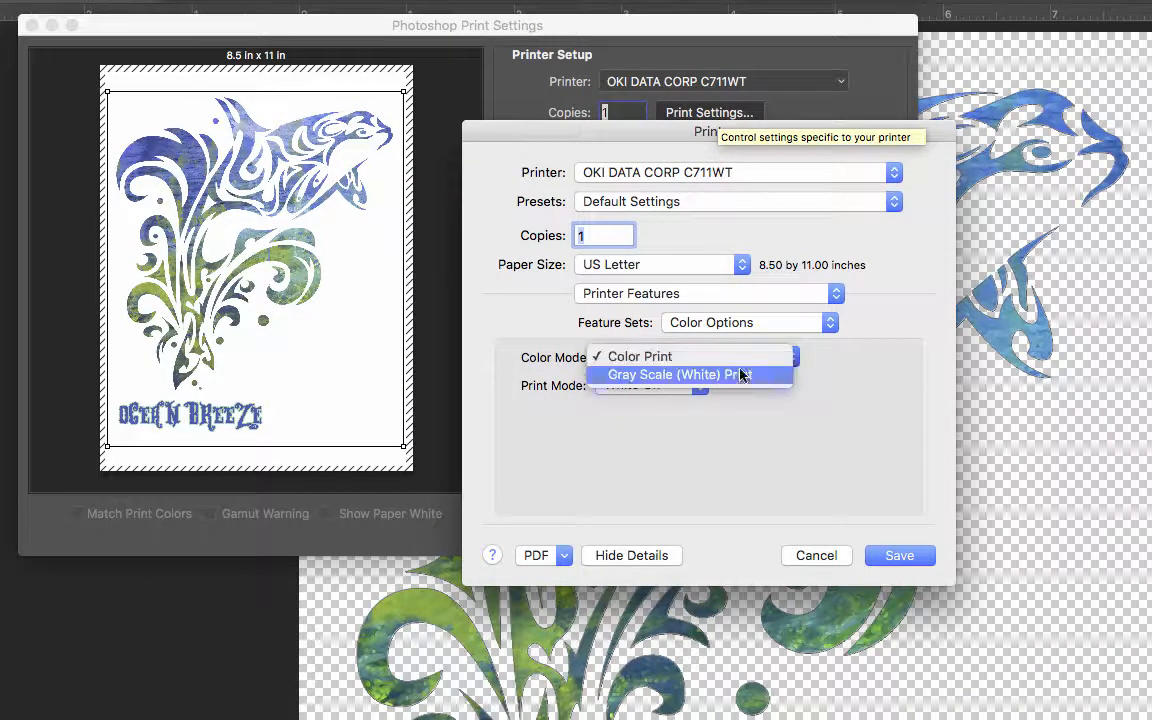
left_click(830, 372)
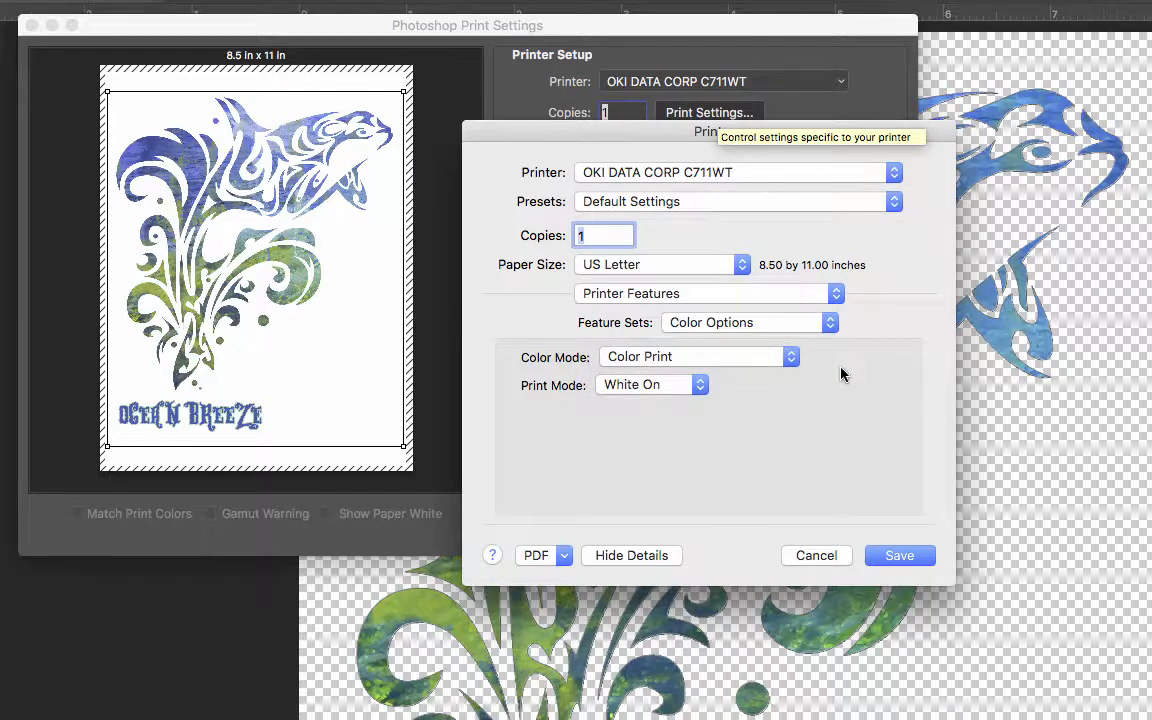
left_click(830, 322)
- Review Color Print Details 1 and 2 without changes: Auto output profile, Perceptual intent, halftones on
left_click(745, 330)
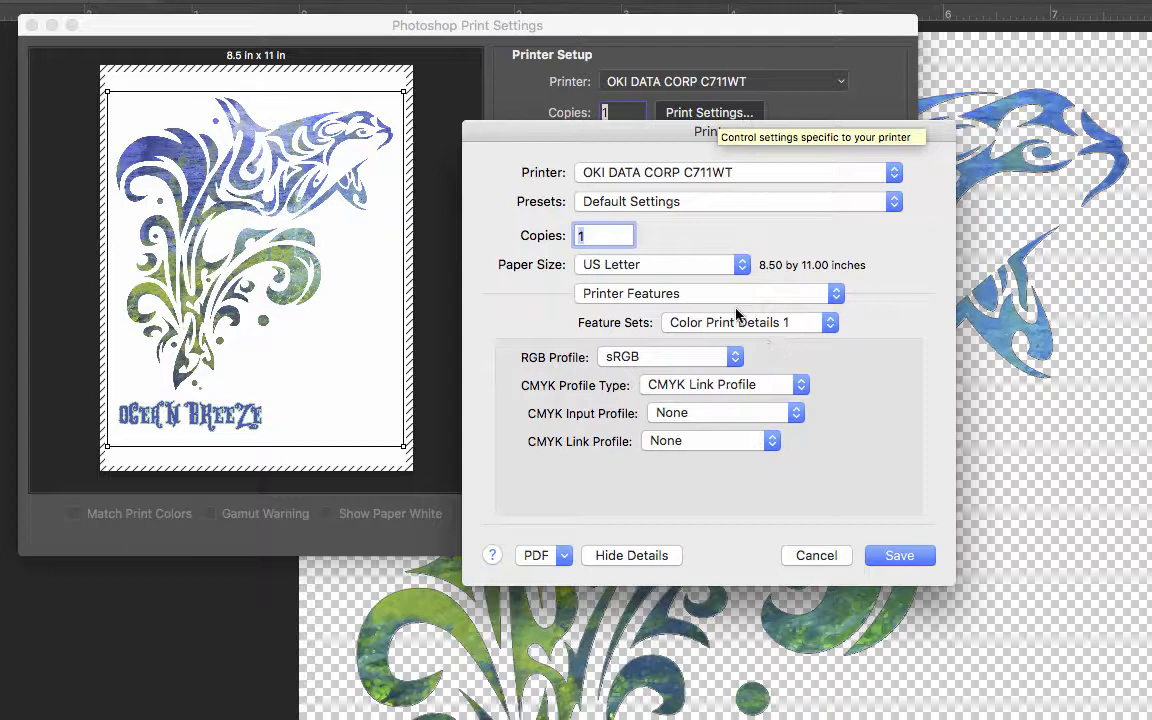
left_click(830, 322)
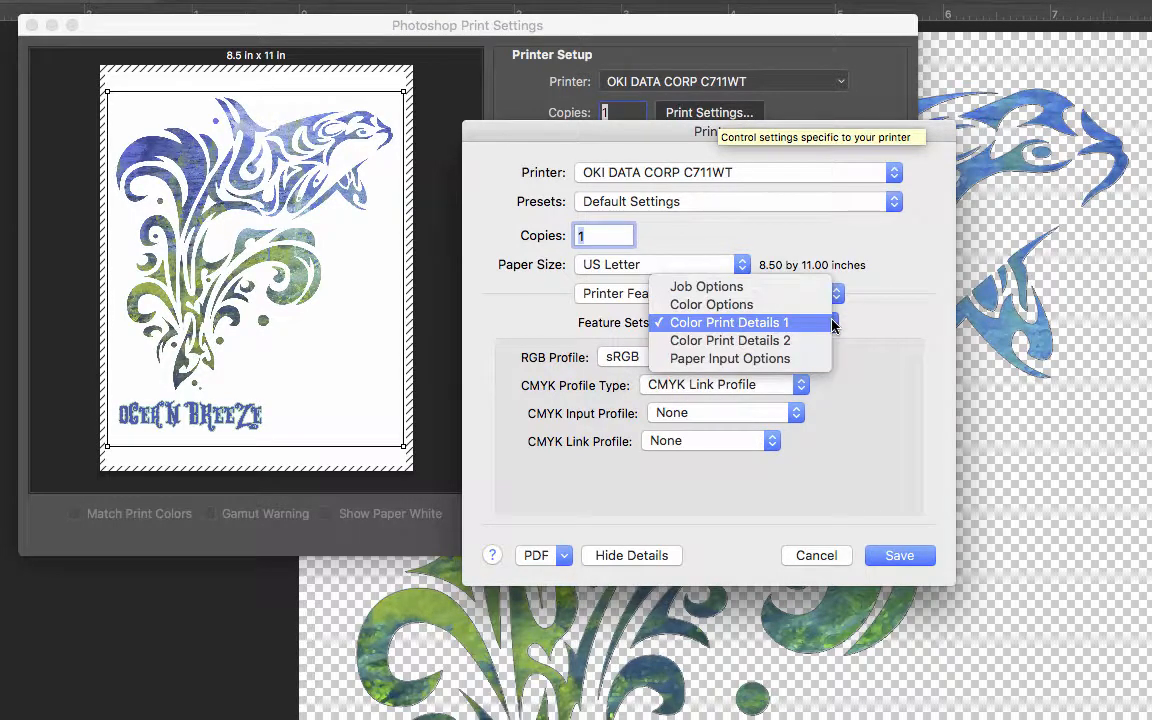
left_click(788, 342)
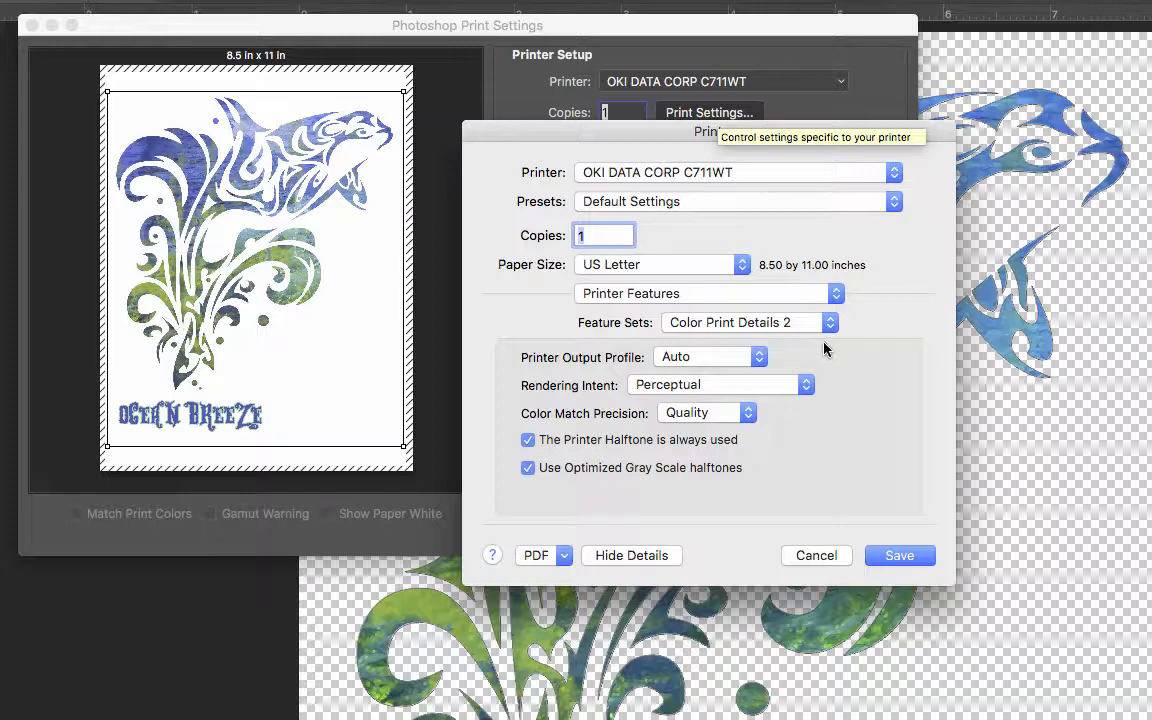
- In Paper Input Options keep Media Type at printer settings and save the printer settings
left_click(830, 322)
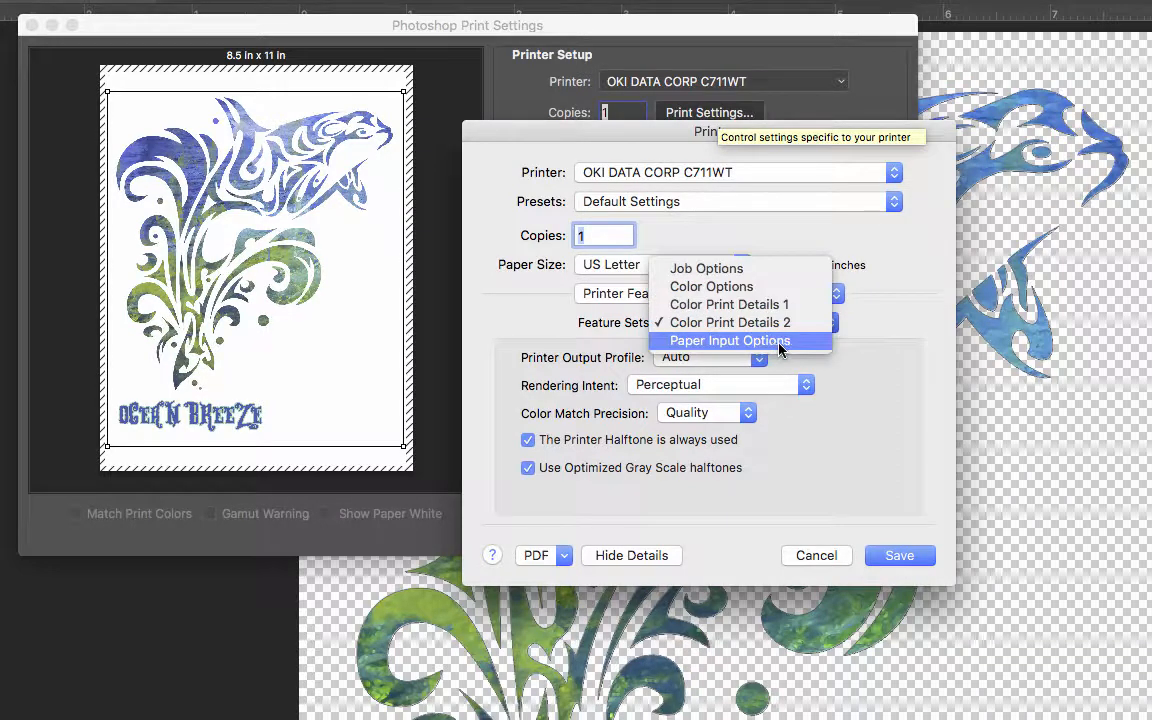
left_click(781, 345)
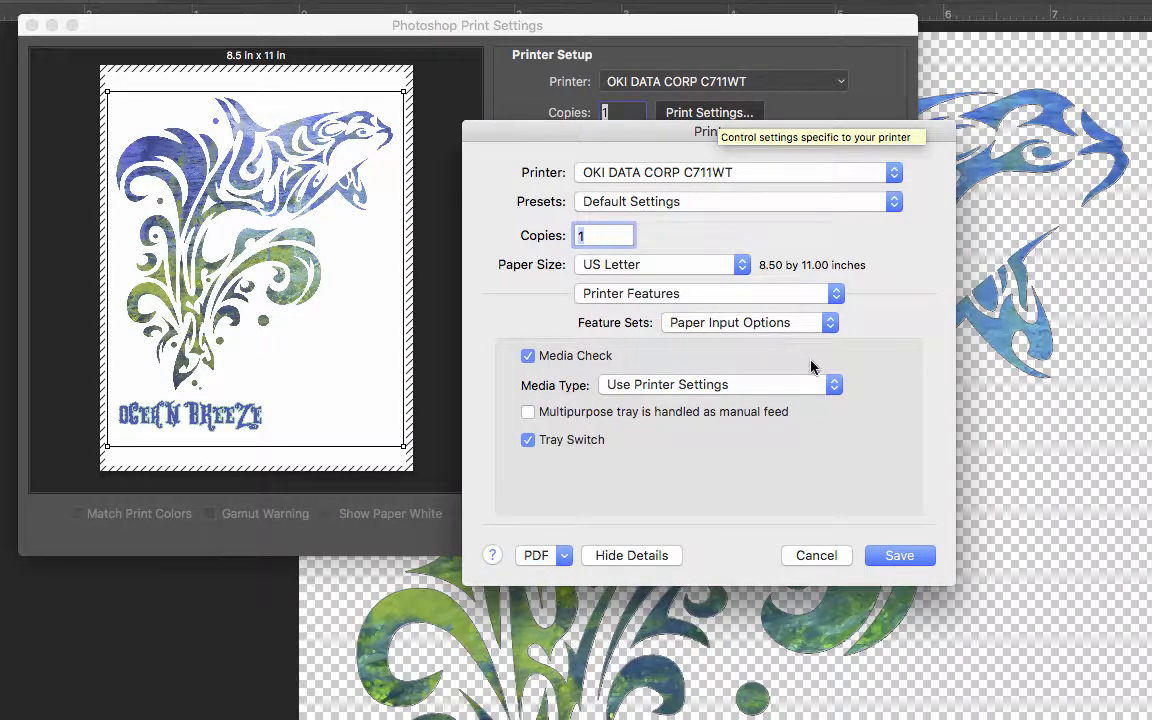
left_click(834, 385)
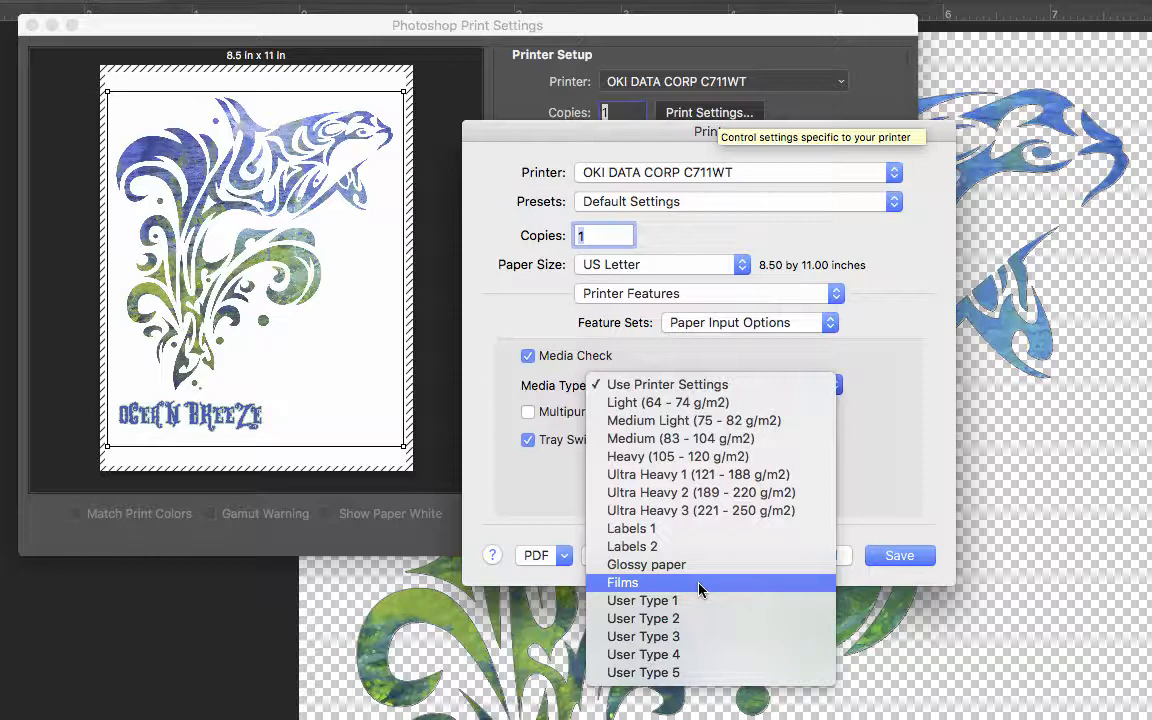
left_click(845, 485)
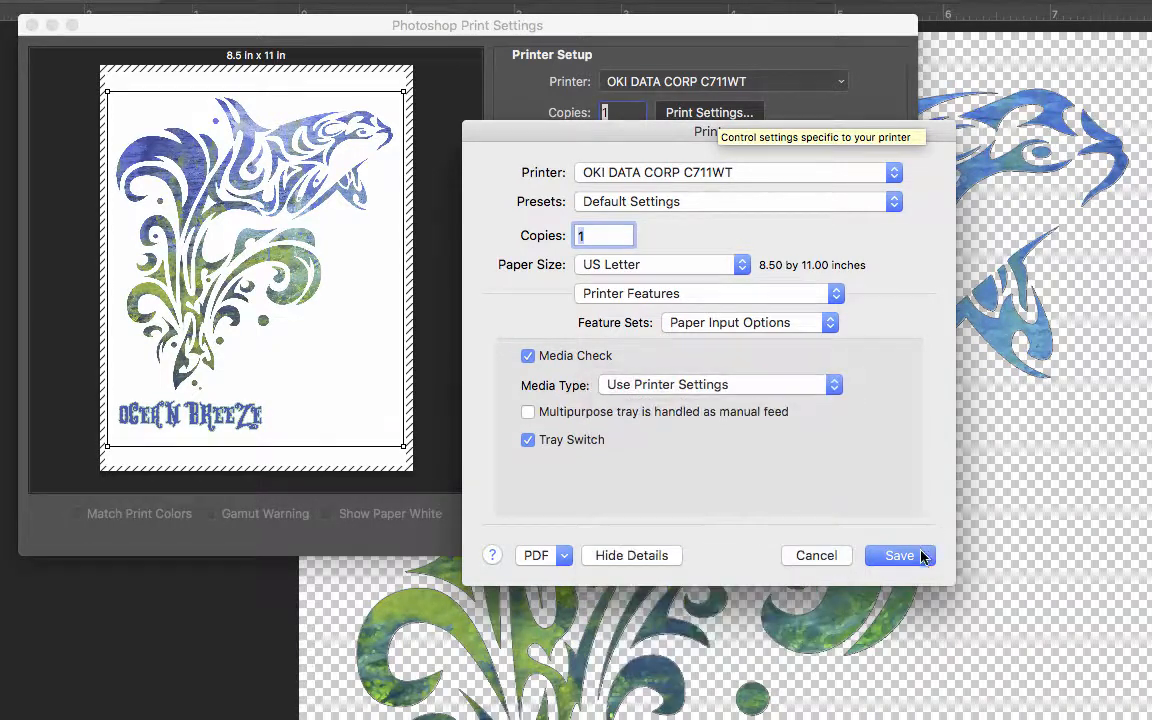
left_click(899, 556)
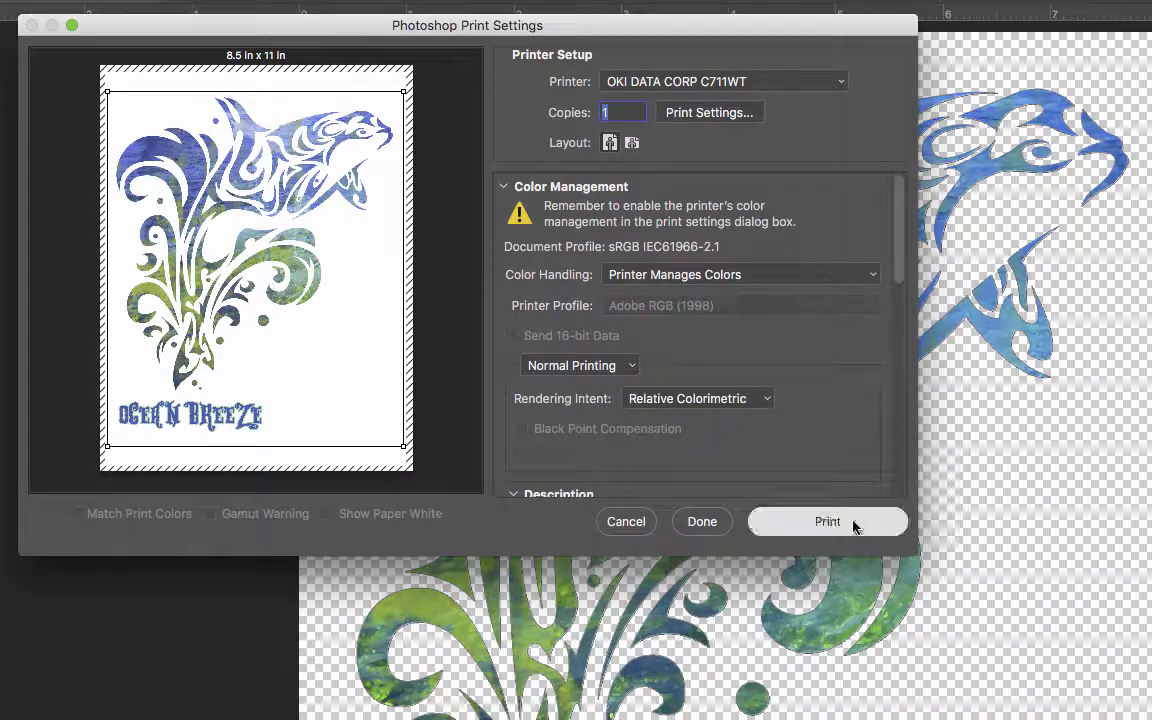
- Send the dolphin design to the OKI printer through Photoshop and the macOS print dialog
left_click(855, 526)
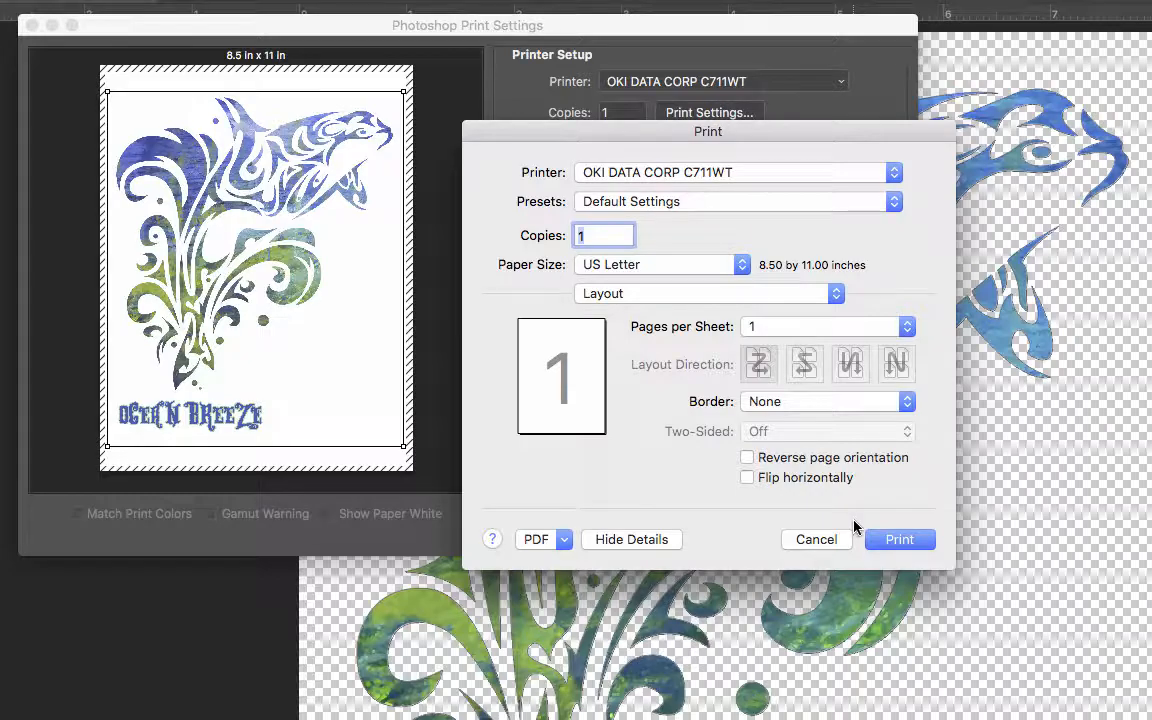
left_click(899, 540)
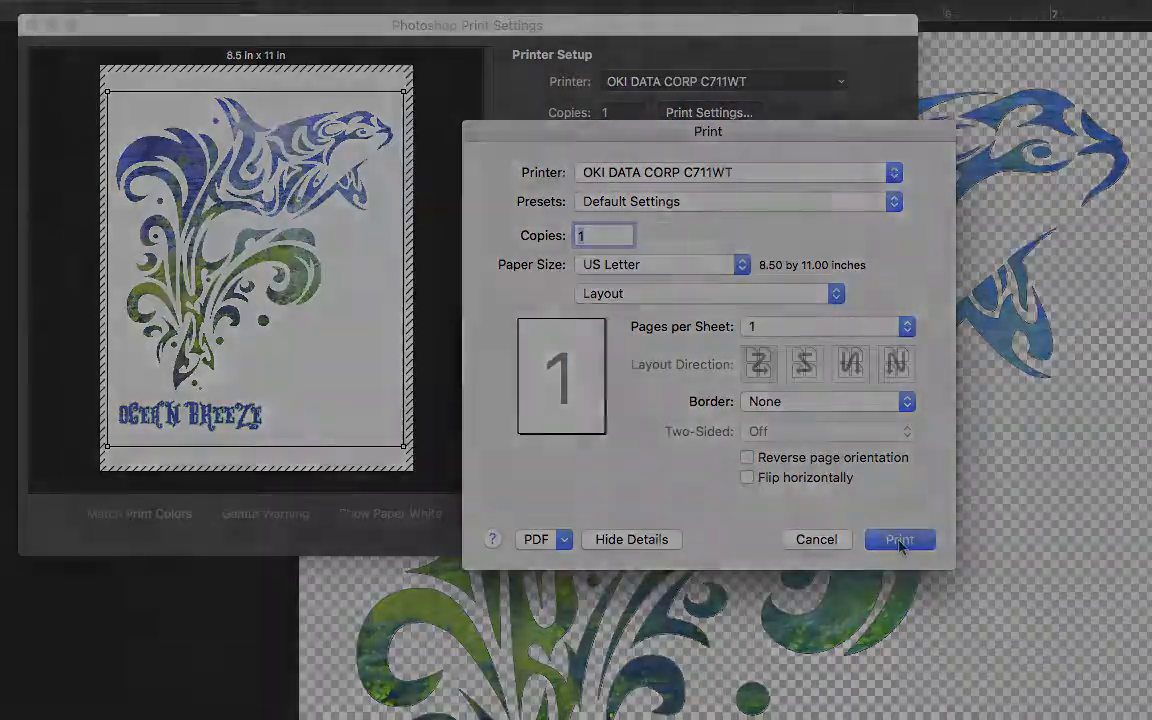